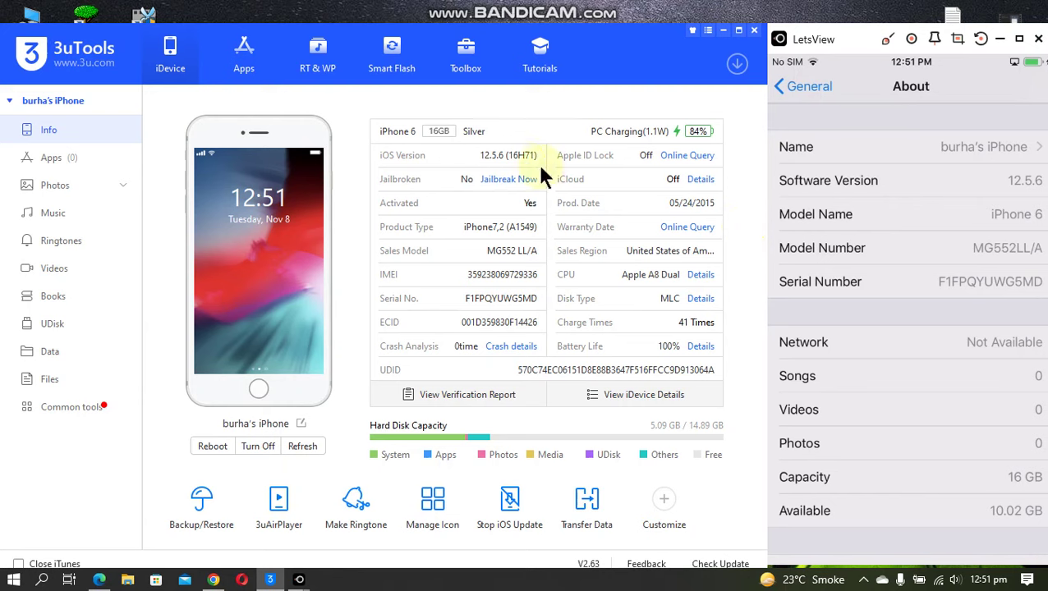
# - Start downloading 3uTools from the 3u.com website in Chrome
pyautogui.click(484, 156)
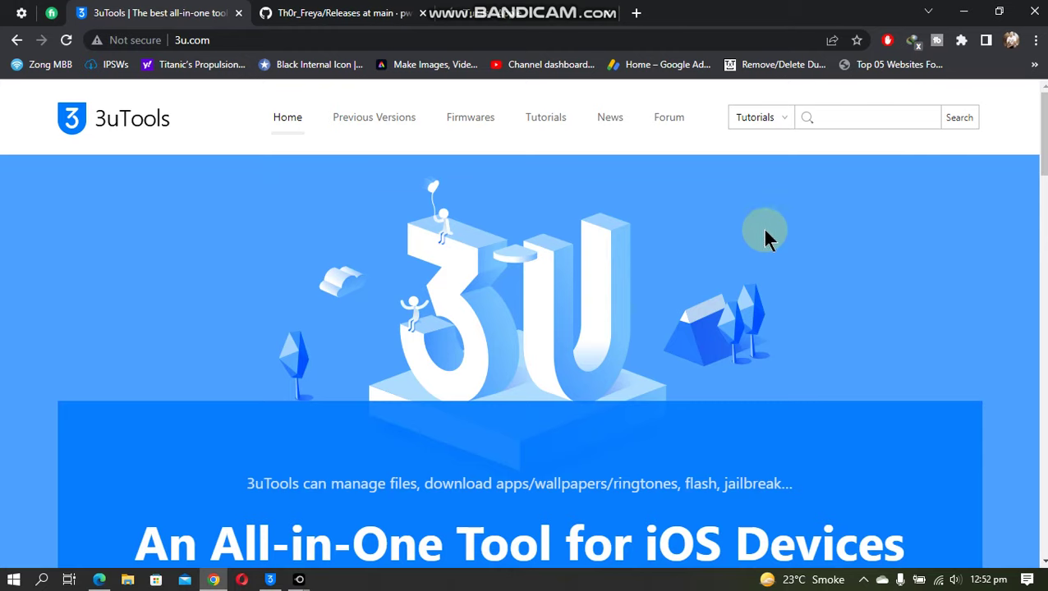
pyautogui.scroll(-5, 794, 283)
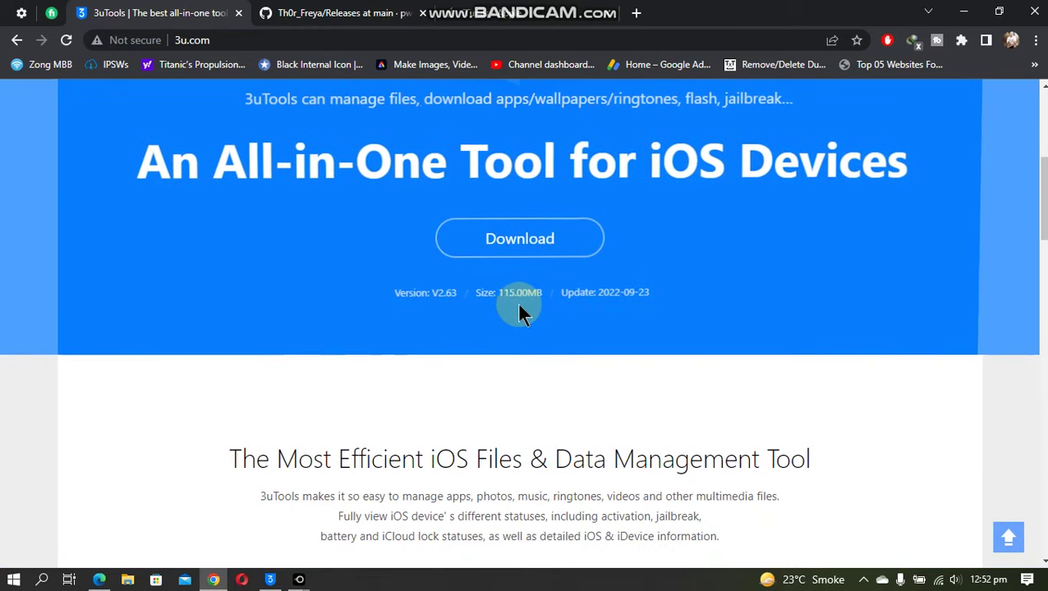
pyautogui.click(509, 243)
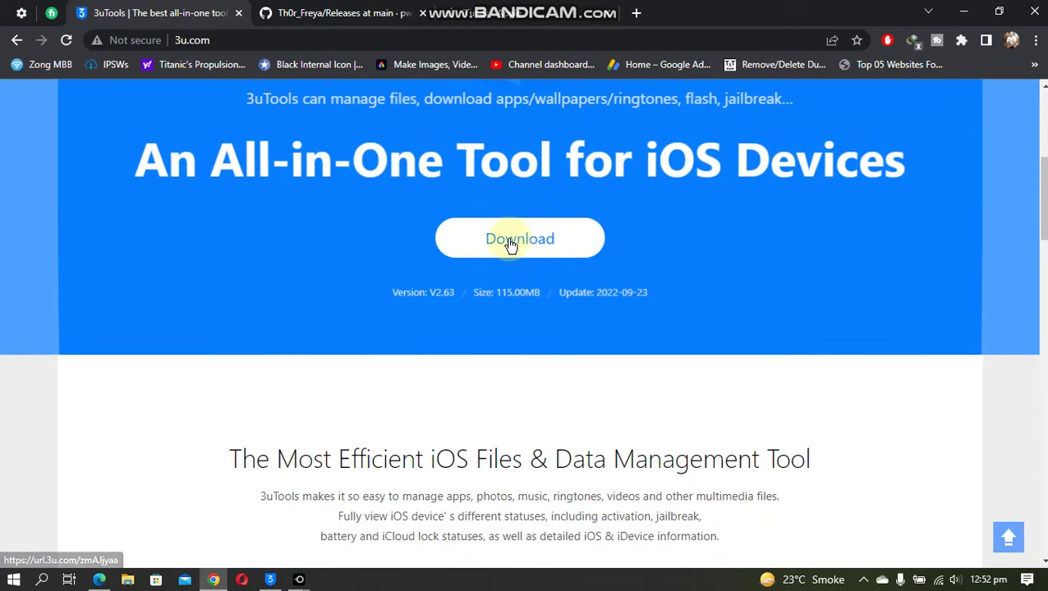
# - Look over the iTunes for Windows download page, then return to the Th0r_Freya GitHub repository
pyautogui.click(513, 25)
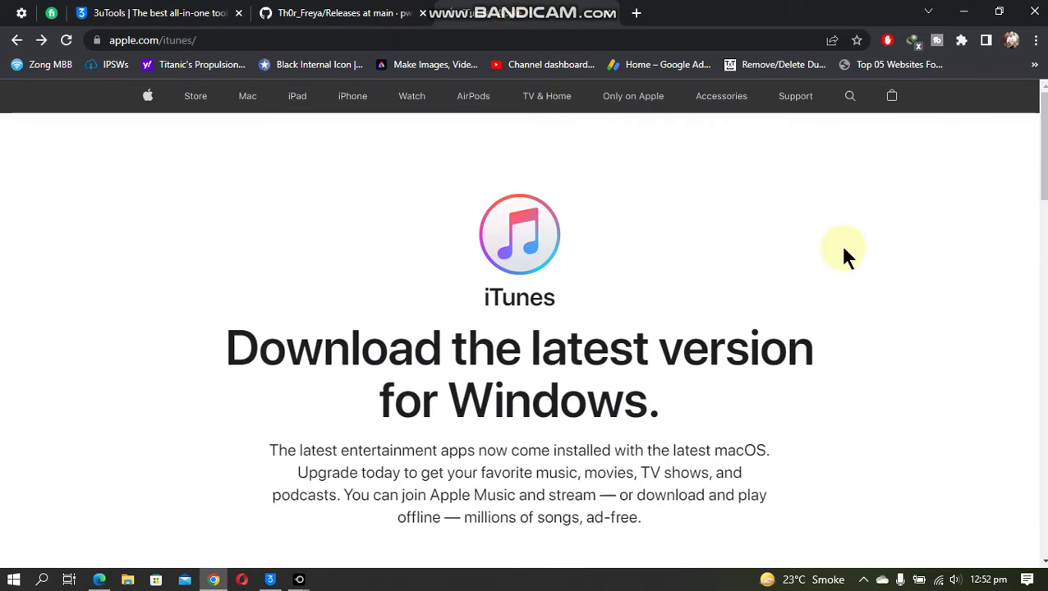
pyautogui.scroll(-1, 843, 247)
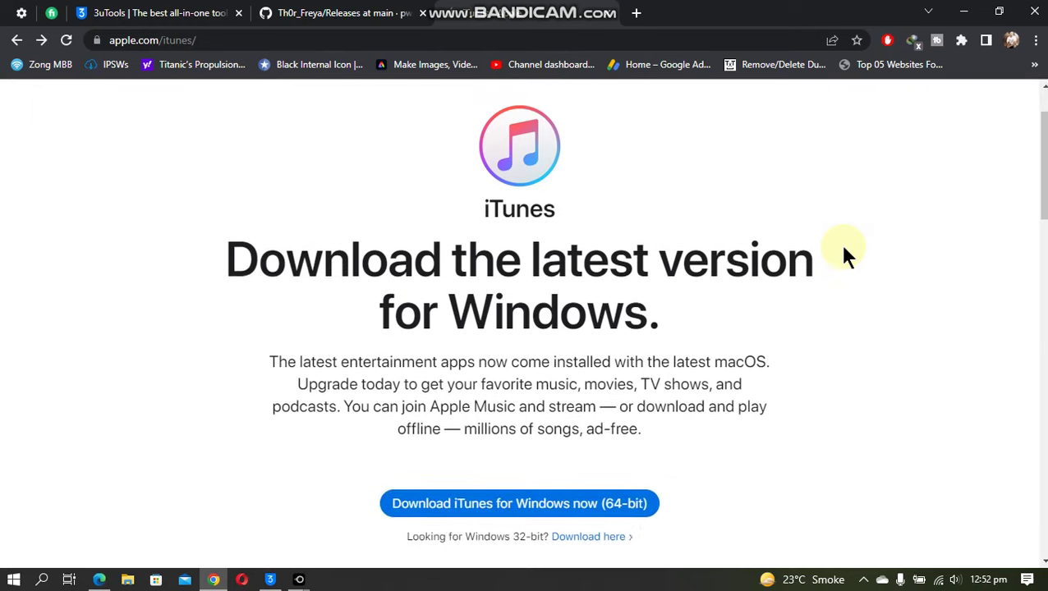
pyautogui.scroll(-2, 843, 247)
pyautogui.scroll(2, 843, 247)
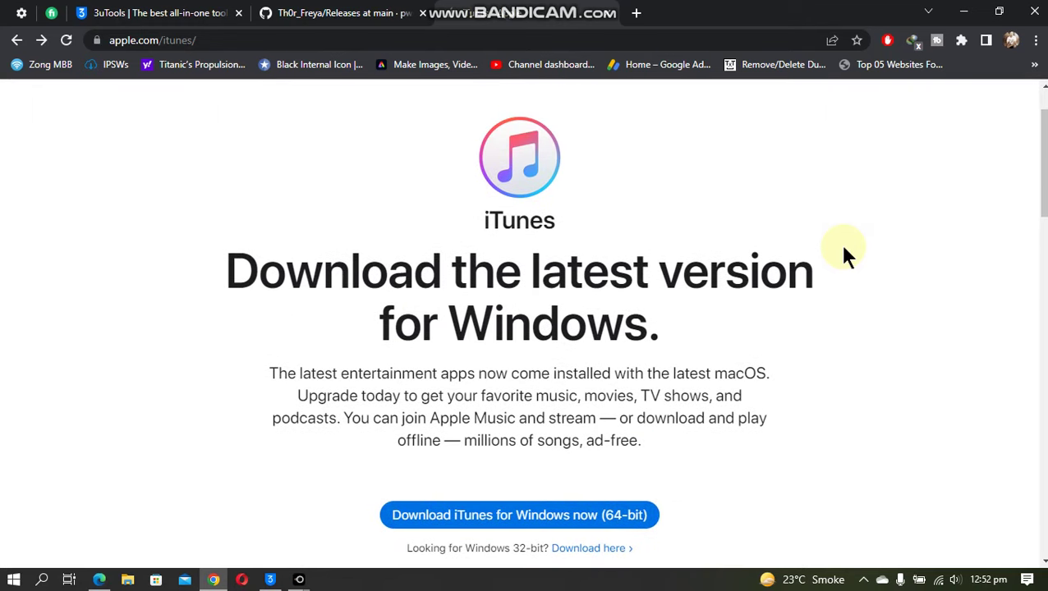
pyautogui.scroll(-2, 844, 250)
pyautogui.hotkey('alt', 'Left')
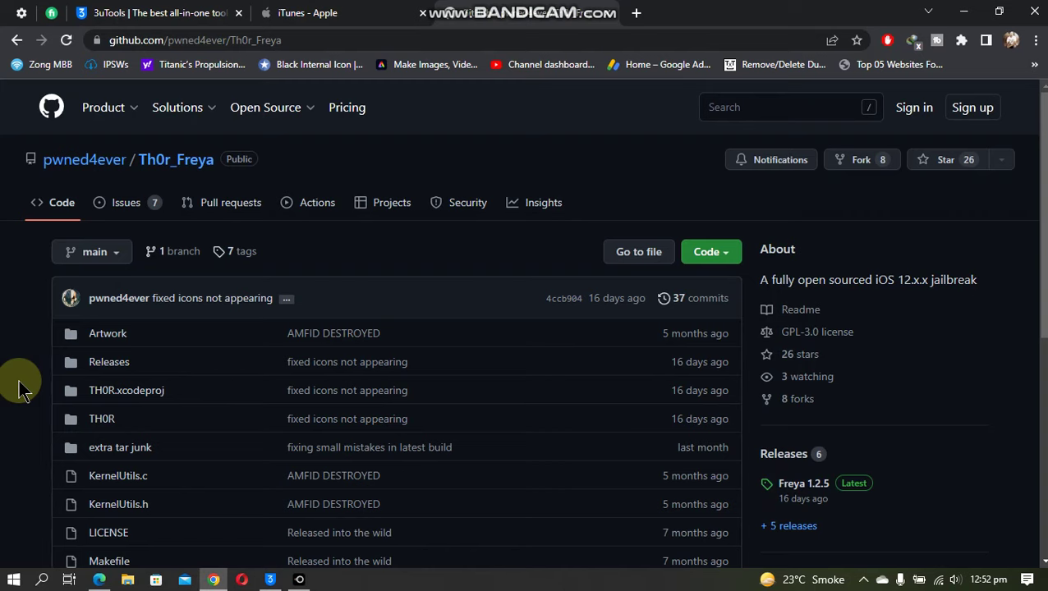
# - Open the Releases folder and bring up the Freya.ipa file page
pyautogui.click(109, 371)
pyautogui.scroll(-5, 469, 402)
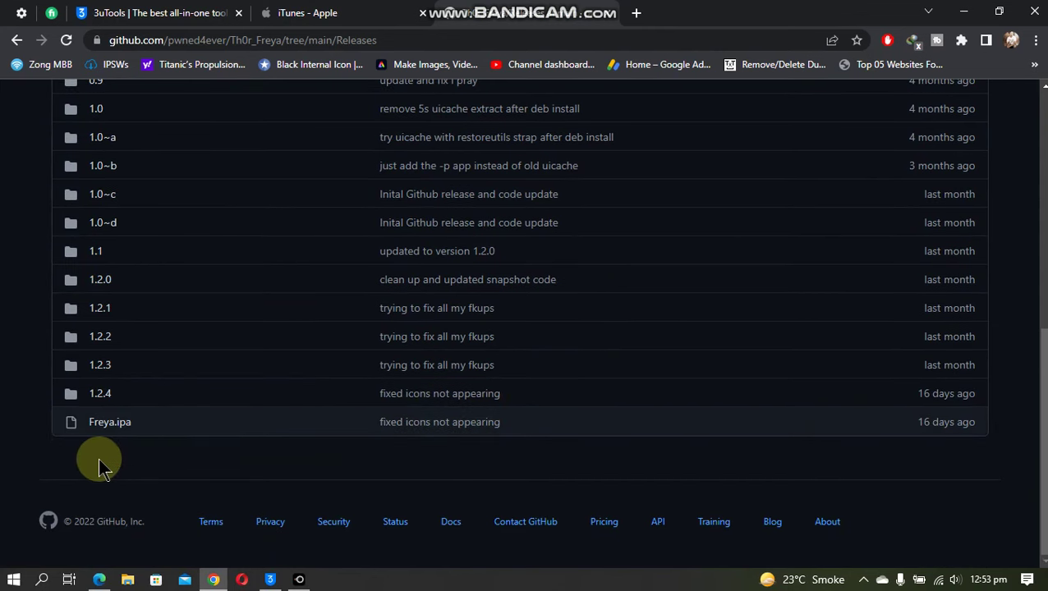
pyautogui.click(113, 423)
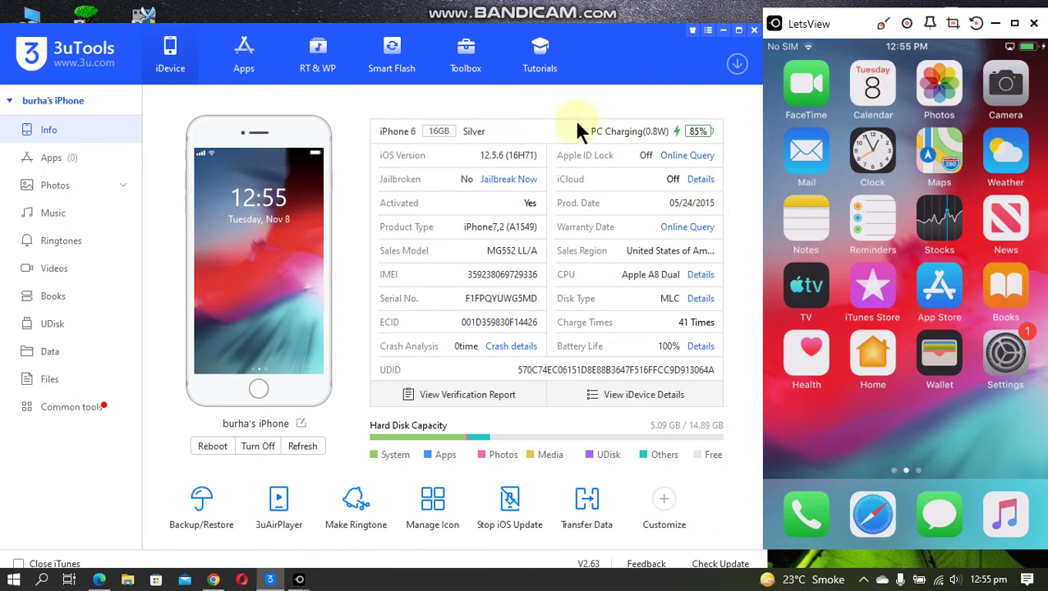
# - Add Freya.ipa from Downloads to the IPA Signature tool in Toolbox
pyautogui.click(458, 49)
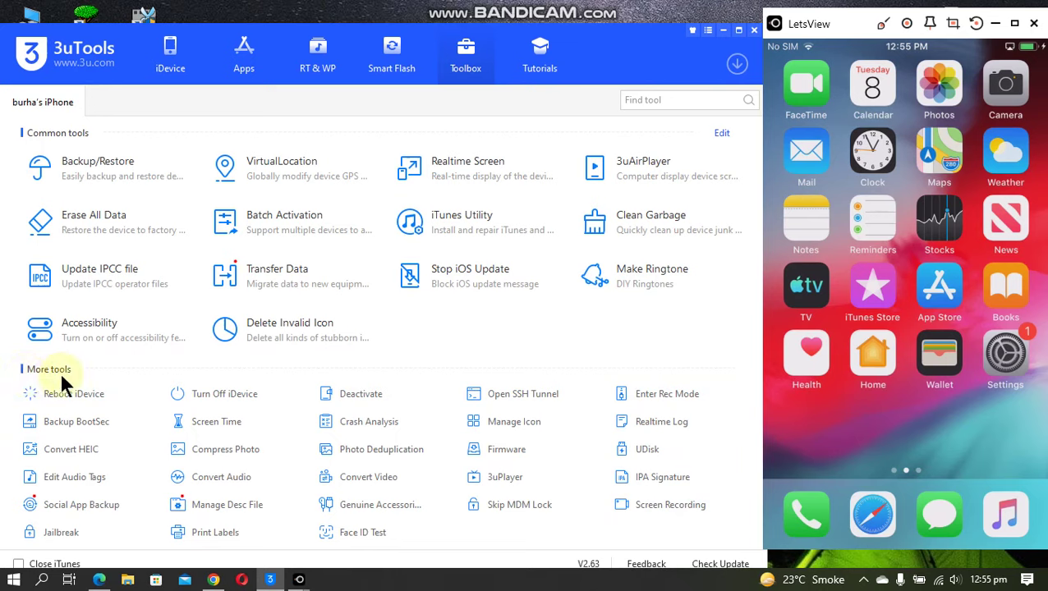
pyautogui.click(648, 483)
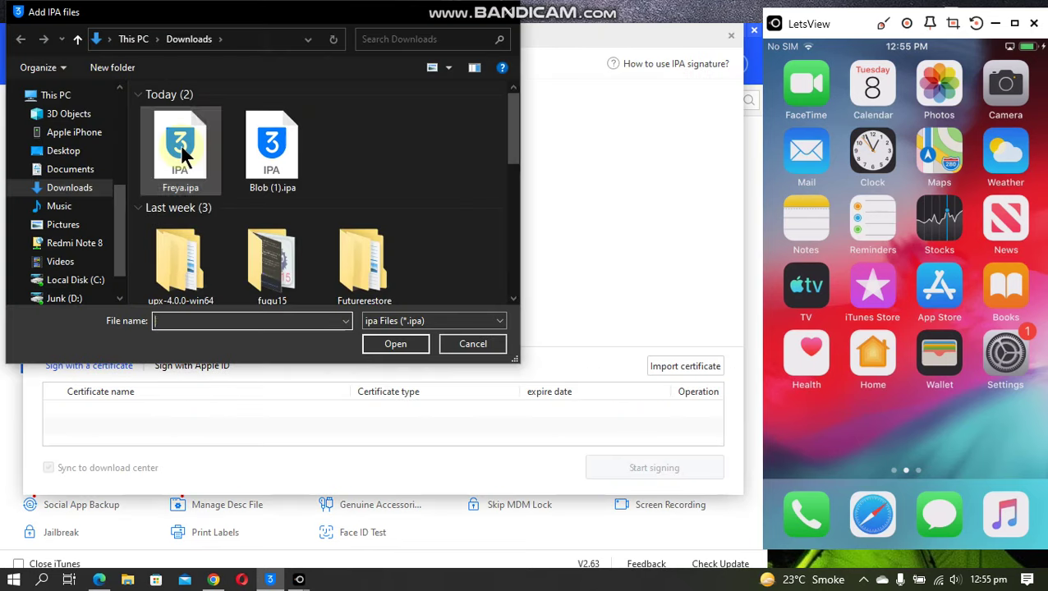
pyautogui.click(180, 148)
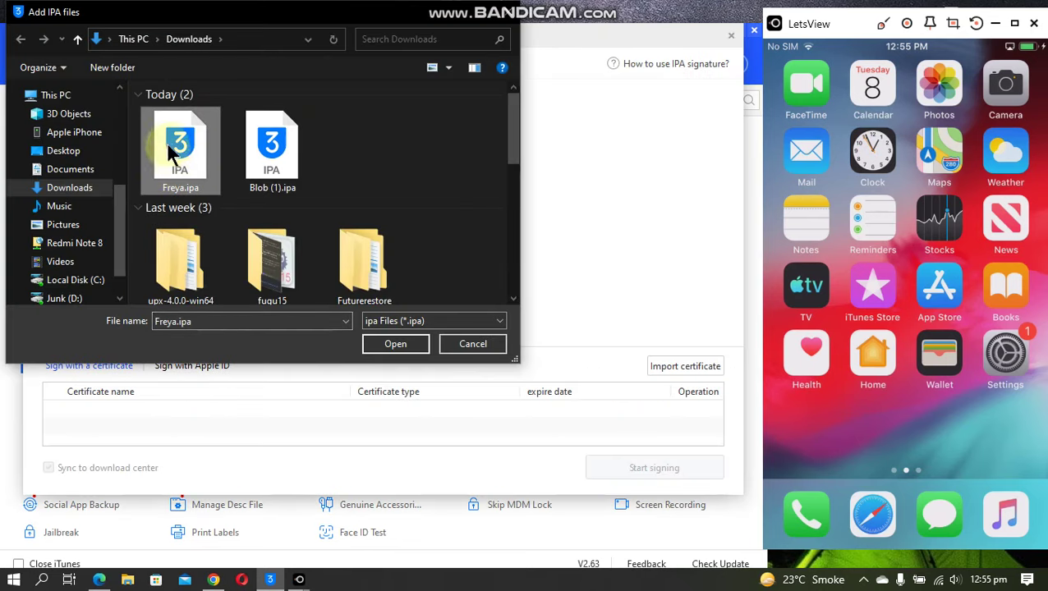
pyautogui.click(389, 344)
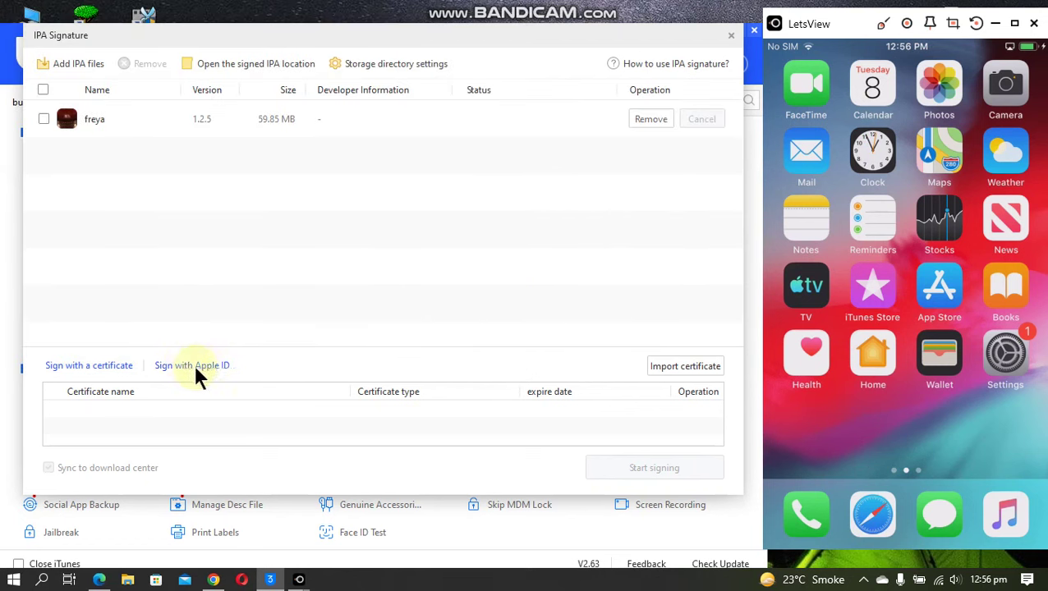
pyautogui.click(187, 369)
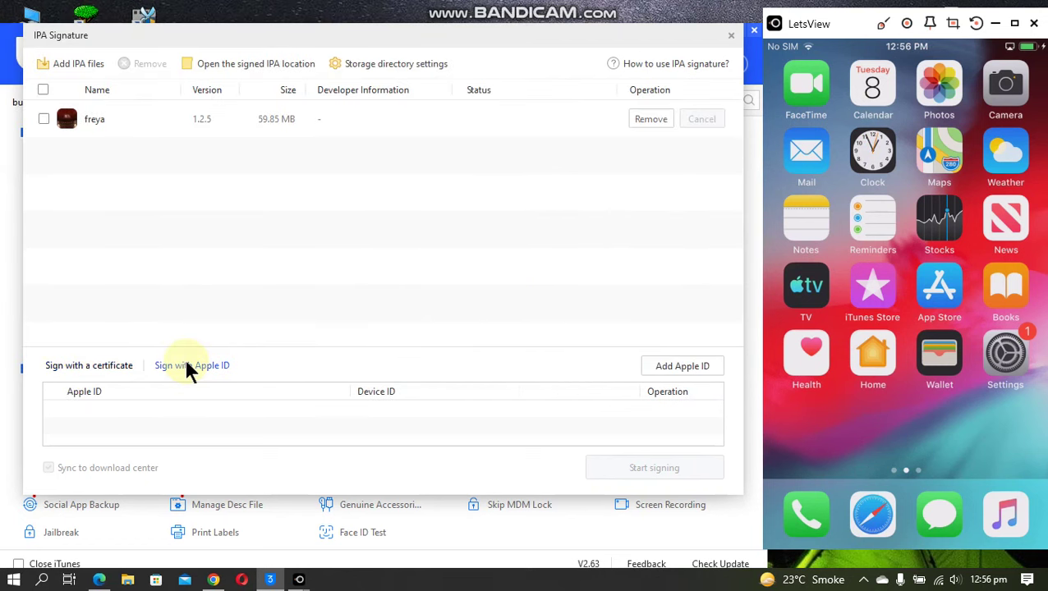
pyautogui.click(679, 366)
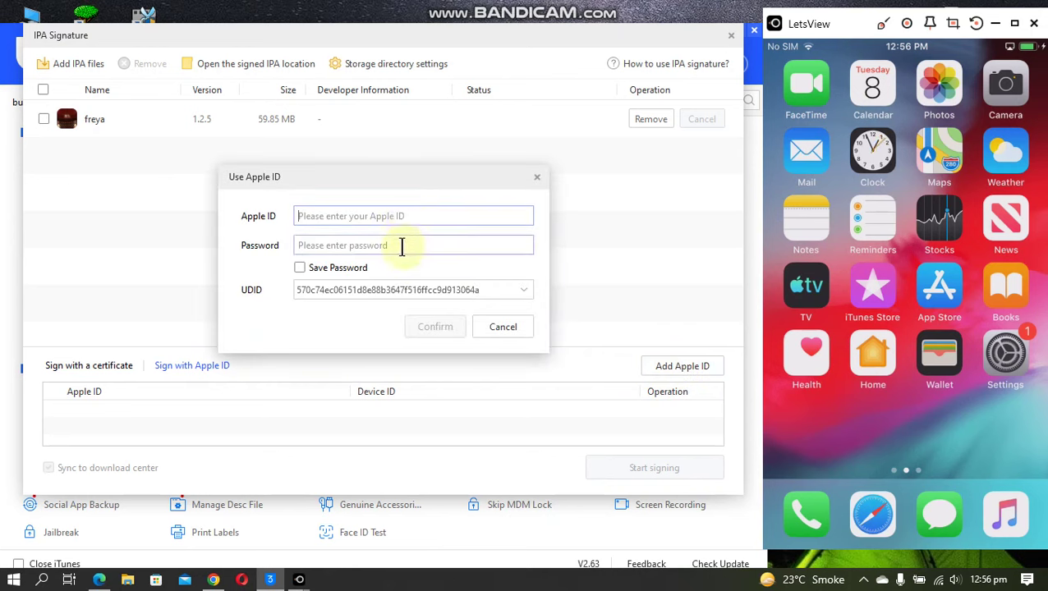
pyautogui.click(405, 243)
pyautogui.click(405, 215)
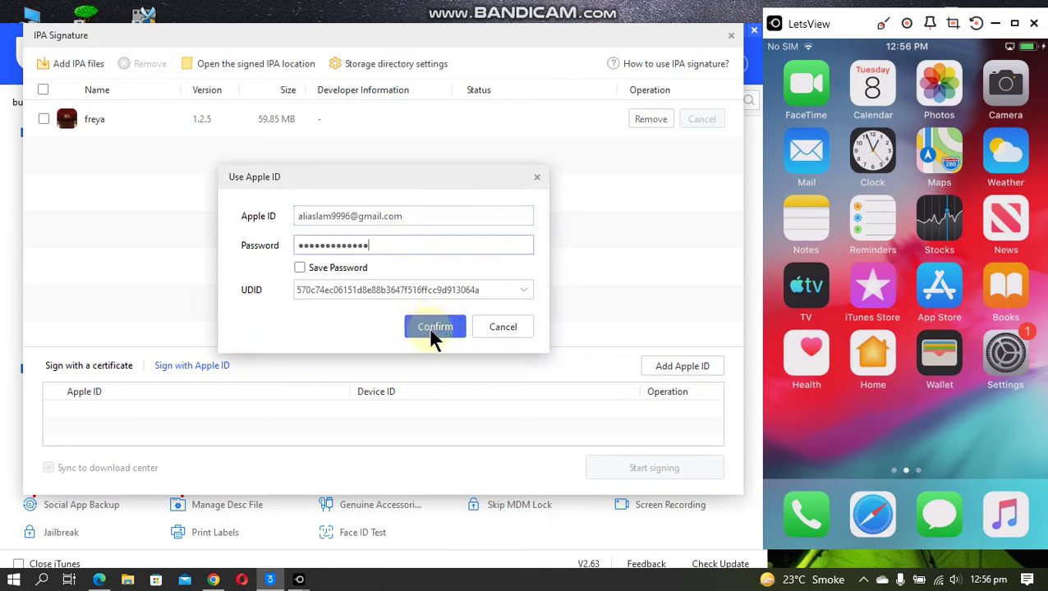
pyautogui.click(433, 327)
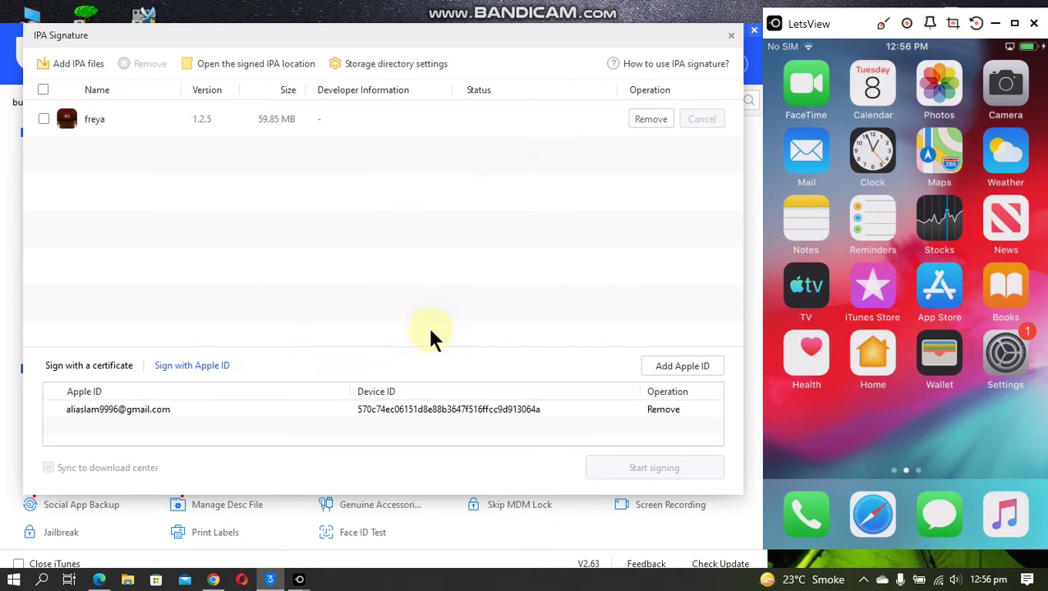
# - Sign the freya app with the newly added Apple ID
pyautogui.click(53, 410)
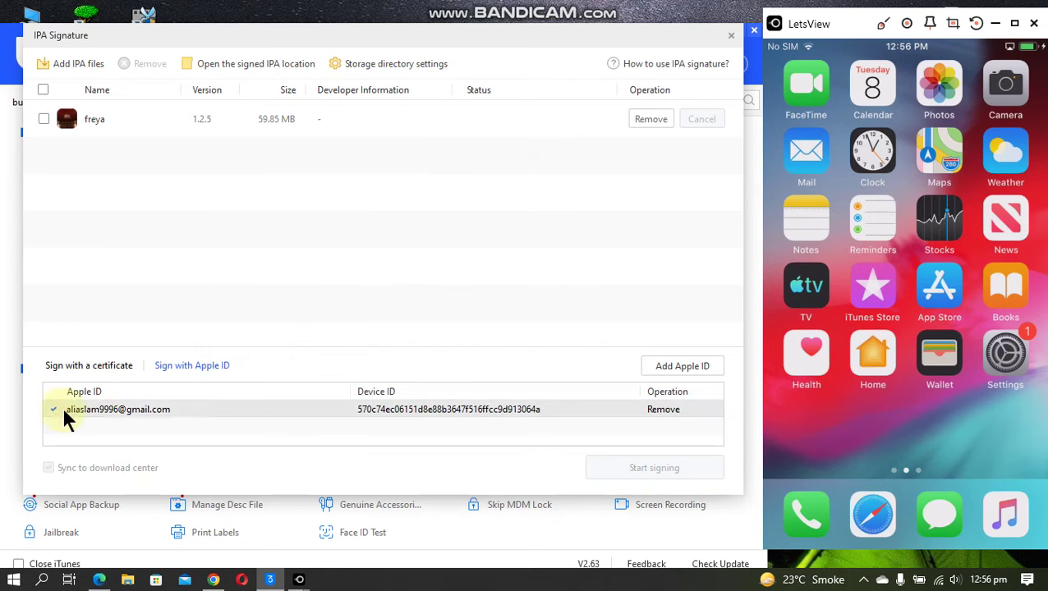
pyautogui.click(44, 119)
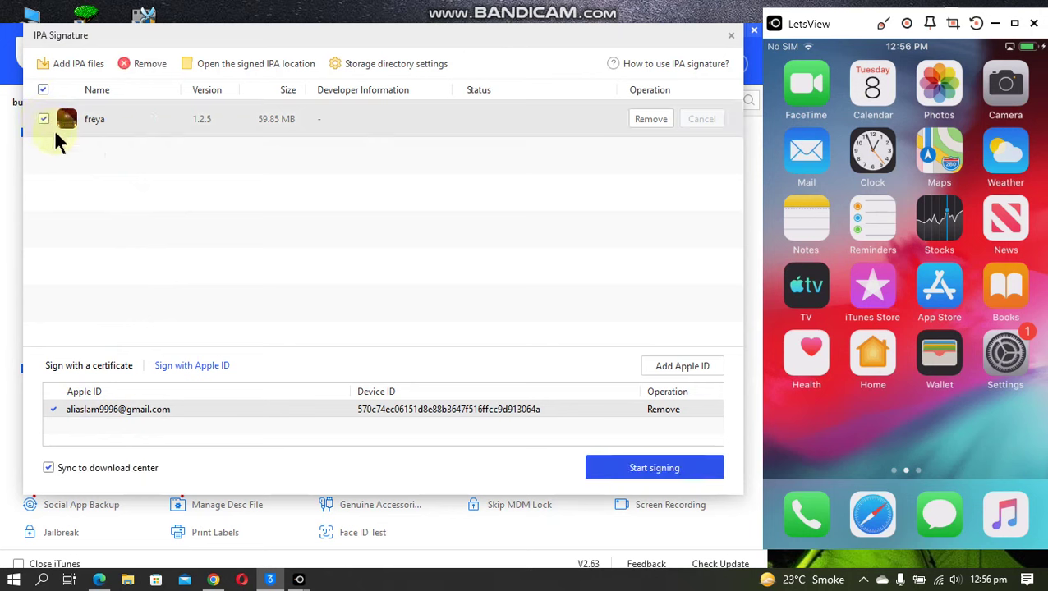
pyautogui.click(663, 467)
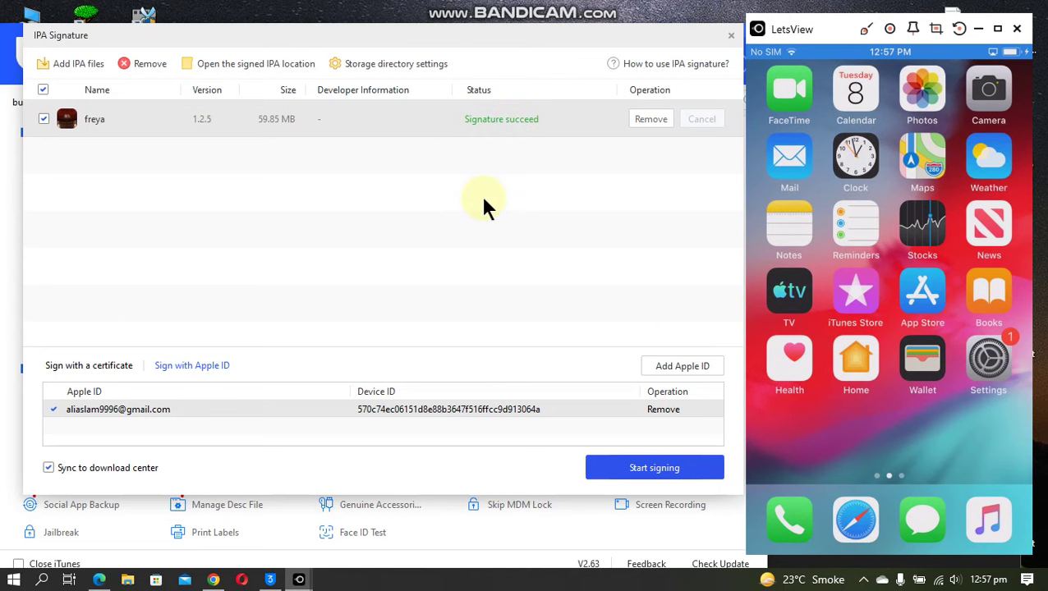
# - Bring up the options menu for the signed Freya.ipa in the Documents folder
pyautogui.click(250, 70)
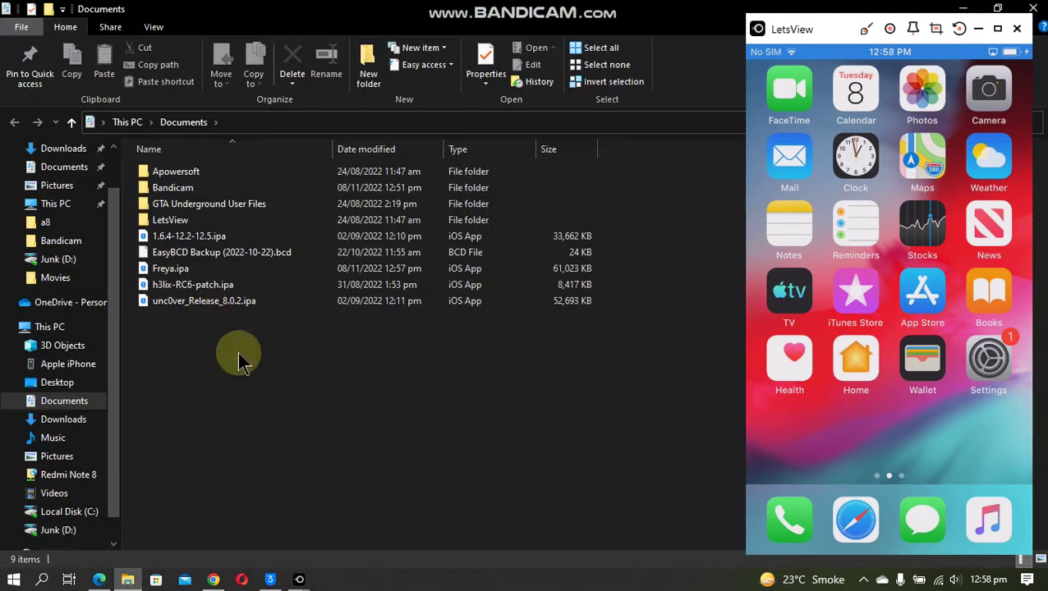
pyautogui.click(173, 271)
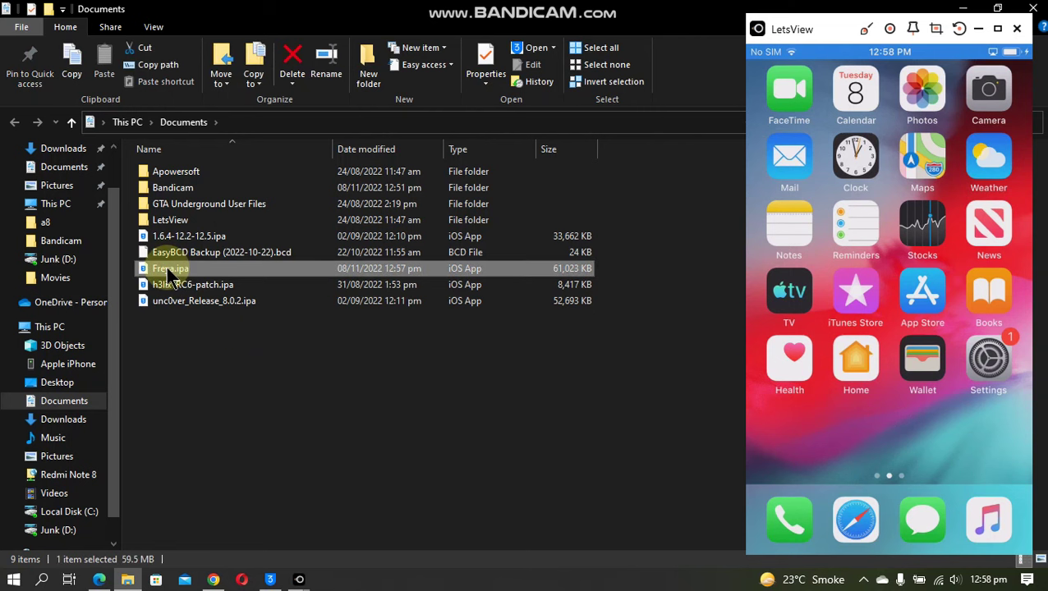
pyautogui.rightClick(172, 277)
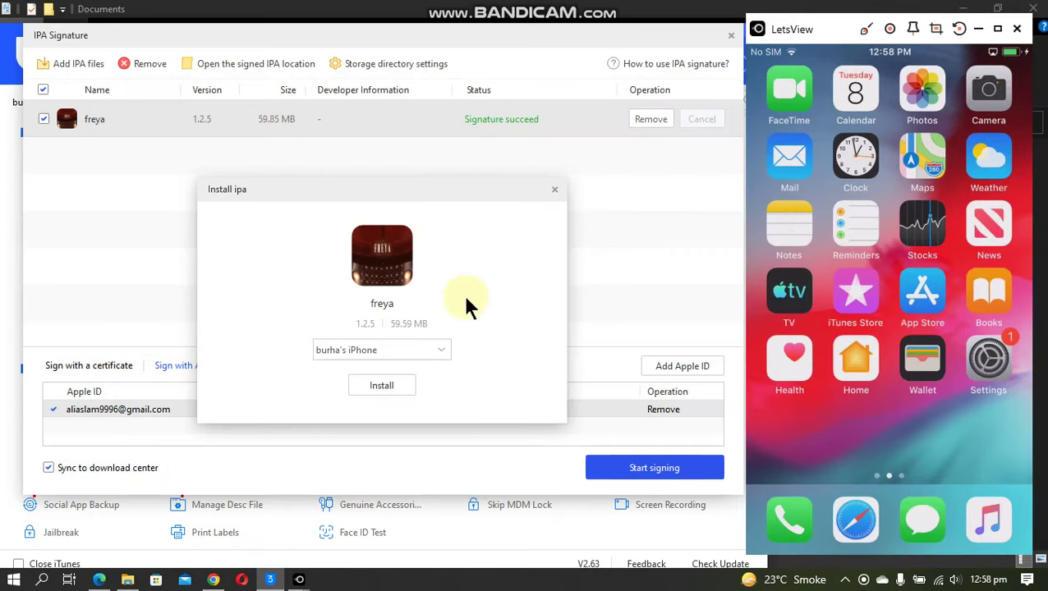
# - Install the signed freya 1.2.5 app onto the iPhone via 3uTools
pyautogui.click(381, 386)
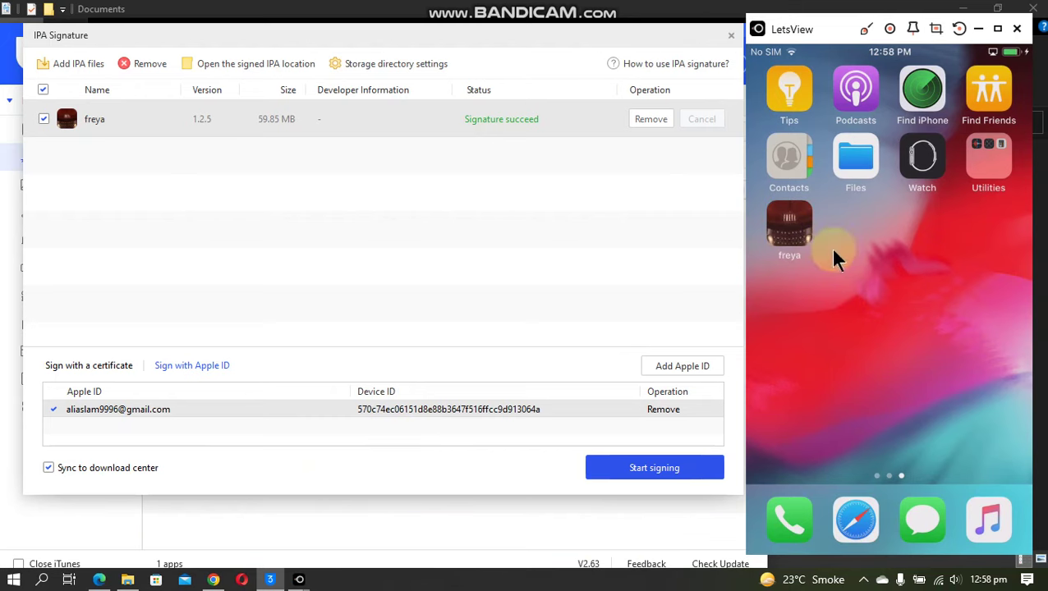
# - Make the LetsView iPhone mirror fill the screen
pyautogui.doubleClick(923, 295)
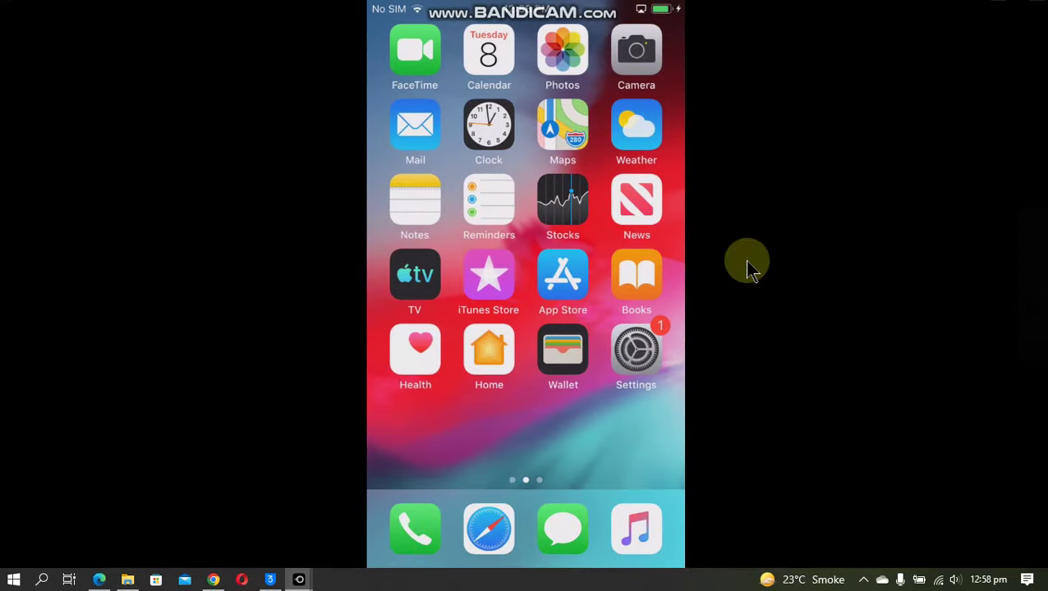